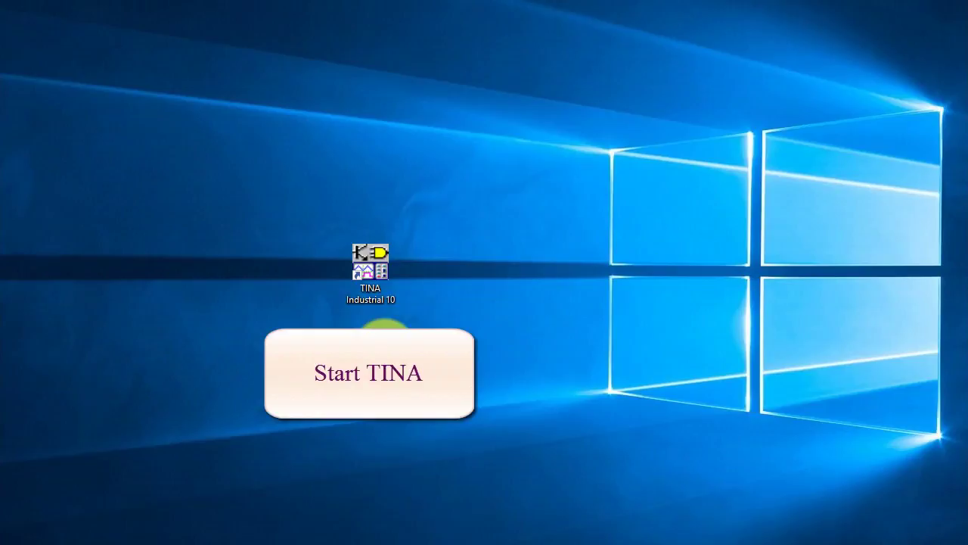
Step: Launch TINA Industrial 10 from the desktop so the MAX11166 SAR ADC schematic appears
double_click(372, 271)
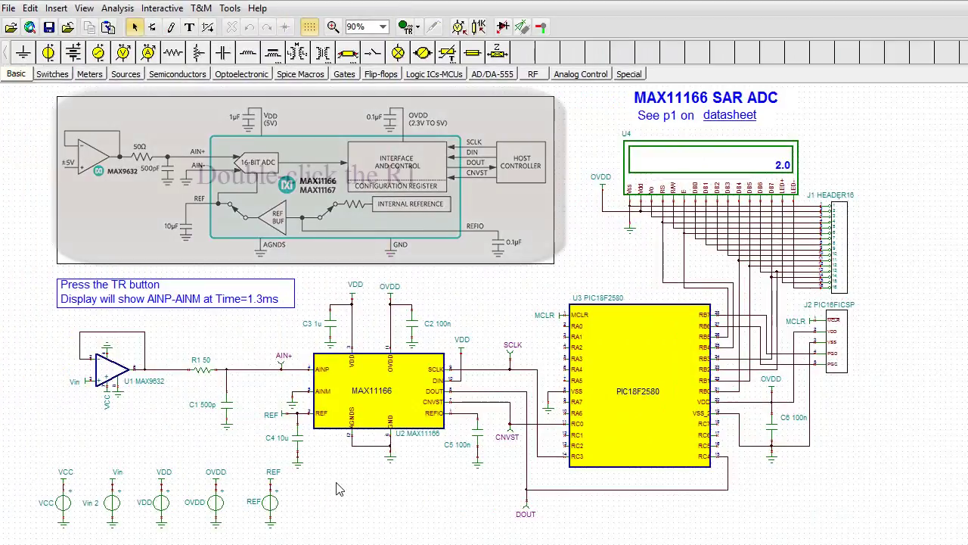
Step: Open R1's properties and browse its Footprint Name choices, currently R_AX200_W100
double_click(202, 371)
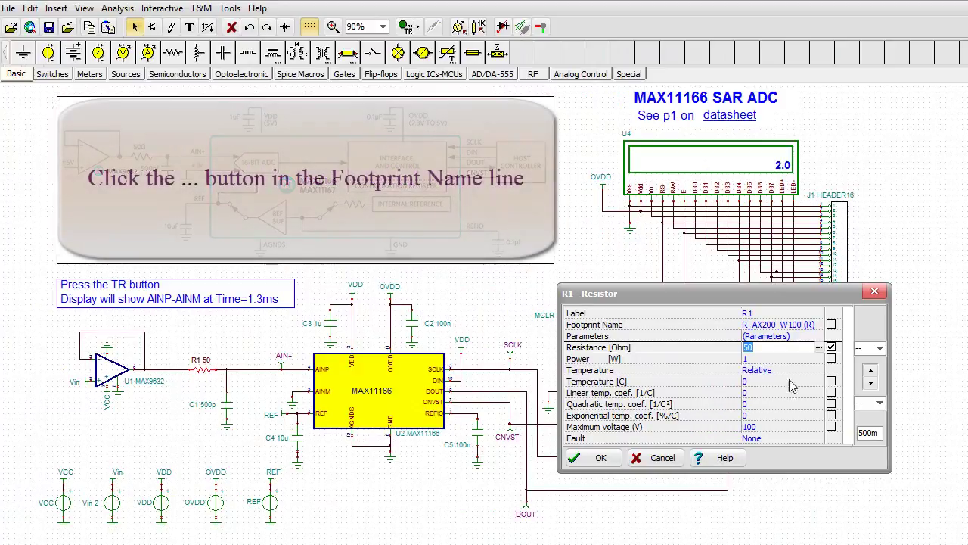
click(817, 325)
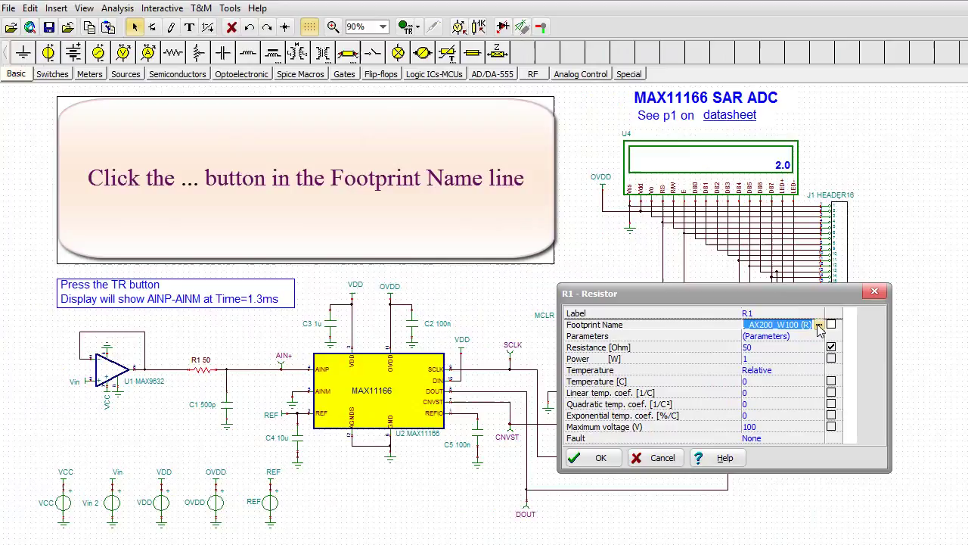
click(819, 325)
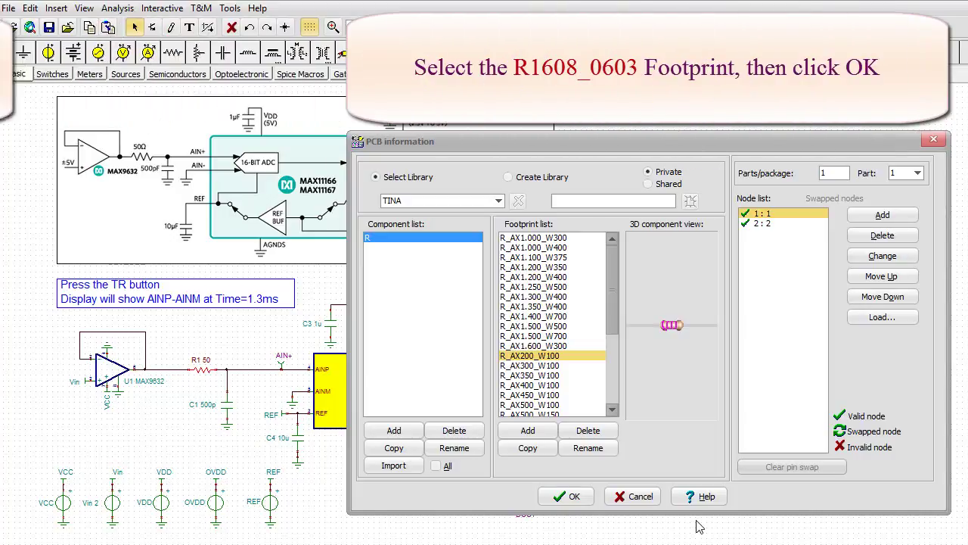
Step: Pick R1608_0603 from the footprint list for resistor R1 and confirm it
click(613, 327)
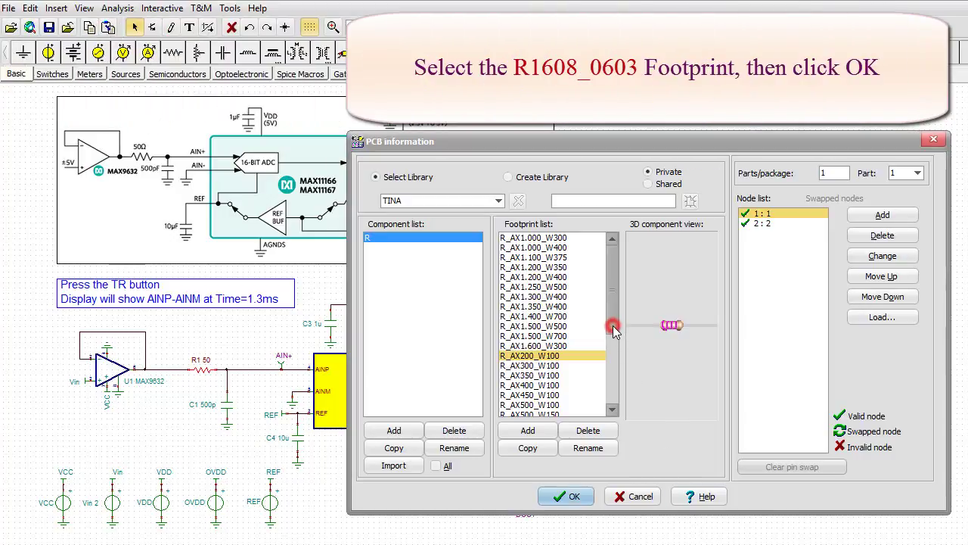
drag(613, 325, 613, 376)
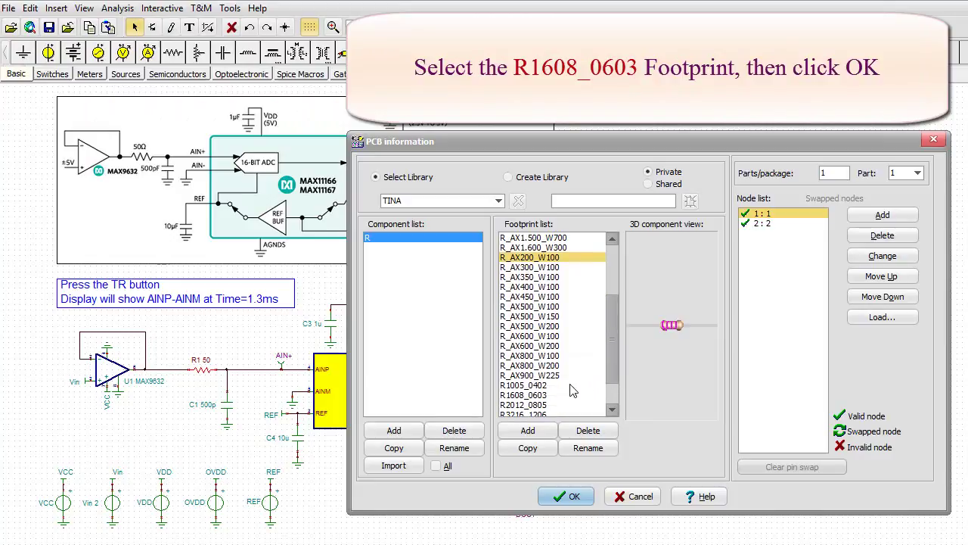
click(530, 396)
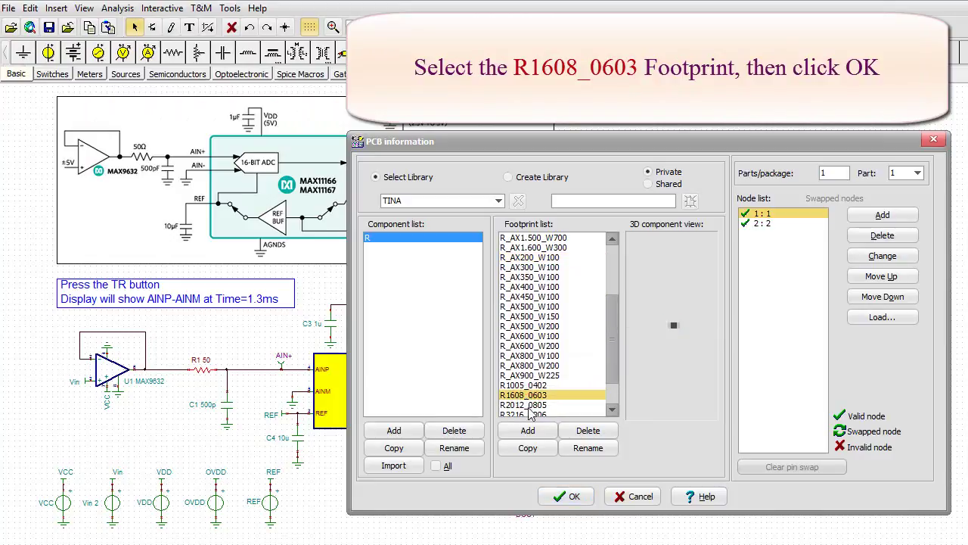
click(563, 497)
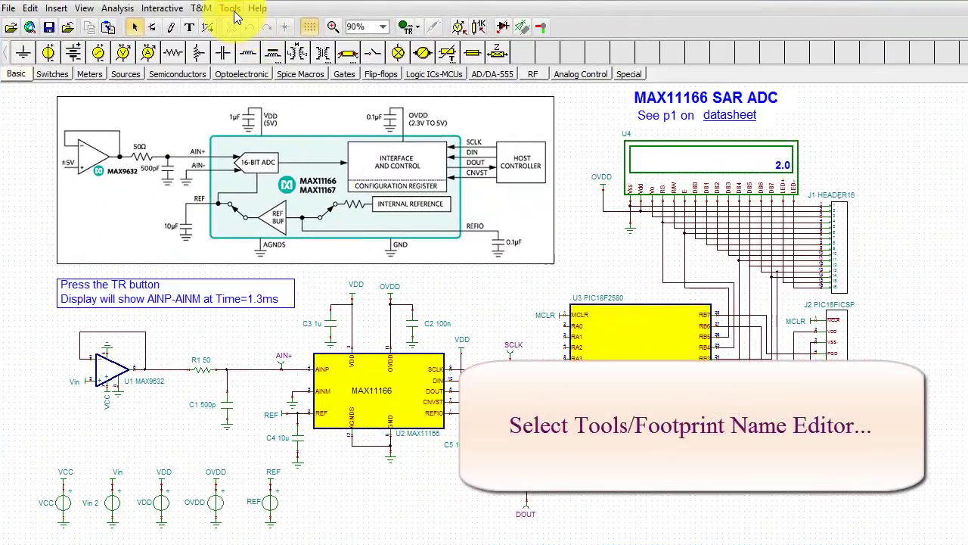
Step: Open Tools > Footprint Name Editor and locate the AIN+ part in the schematic
click(229, 9)
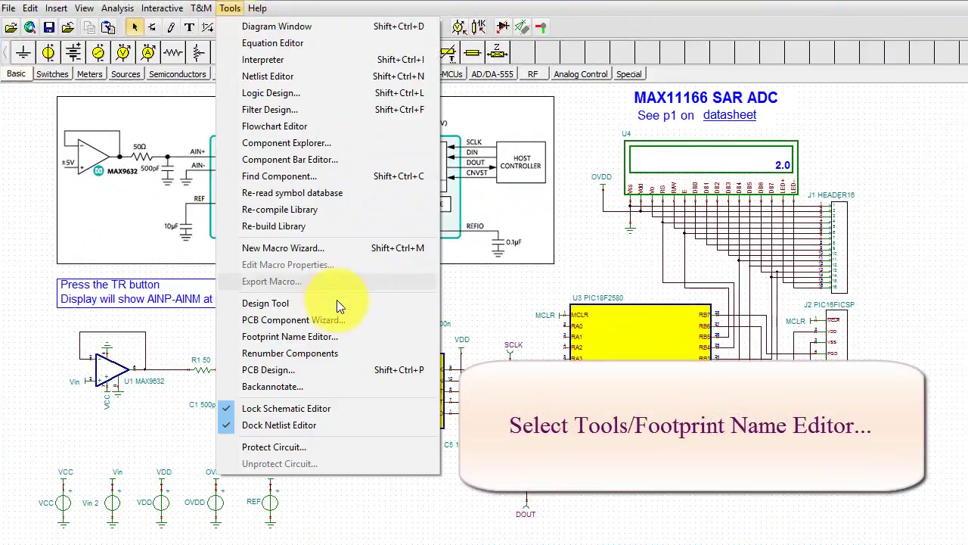
click(349, 333)
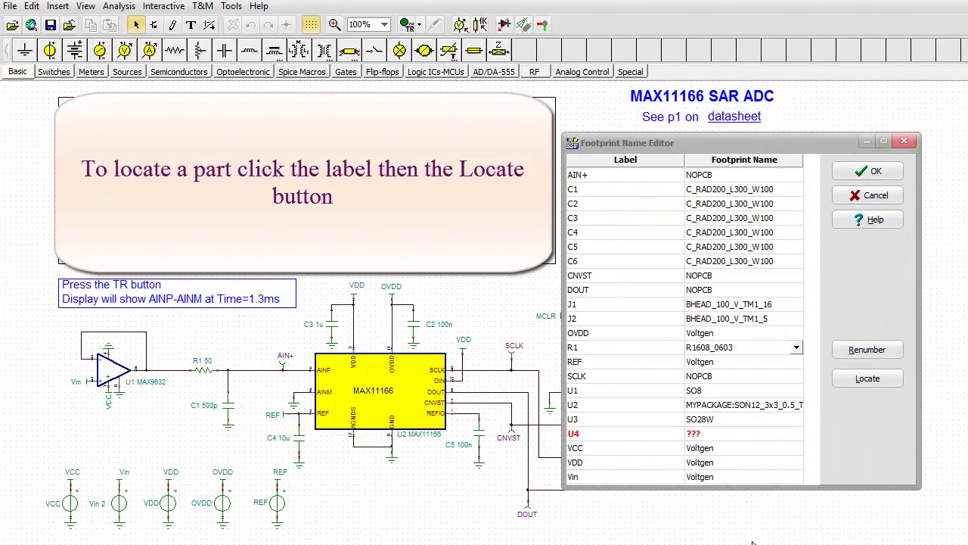
click(613, 179)
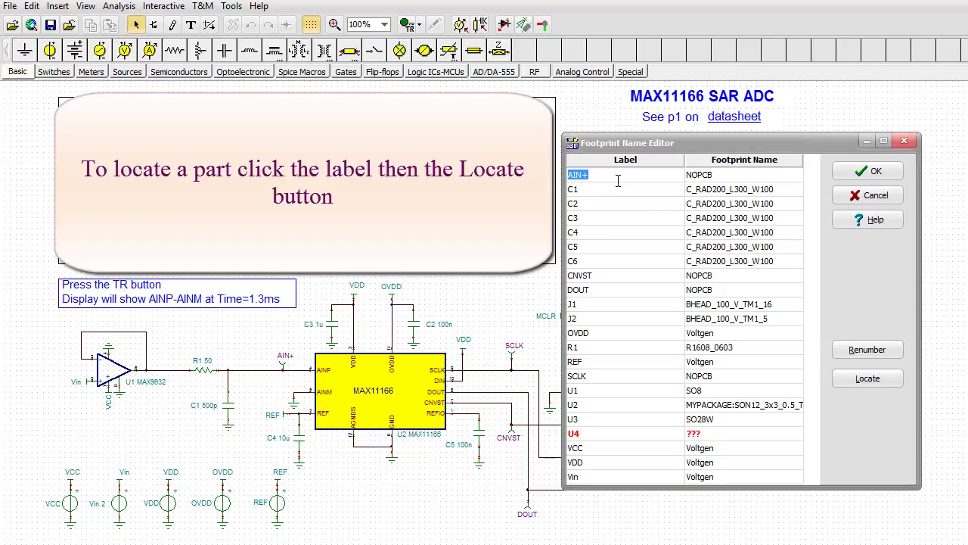
click(868, 380)
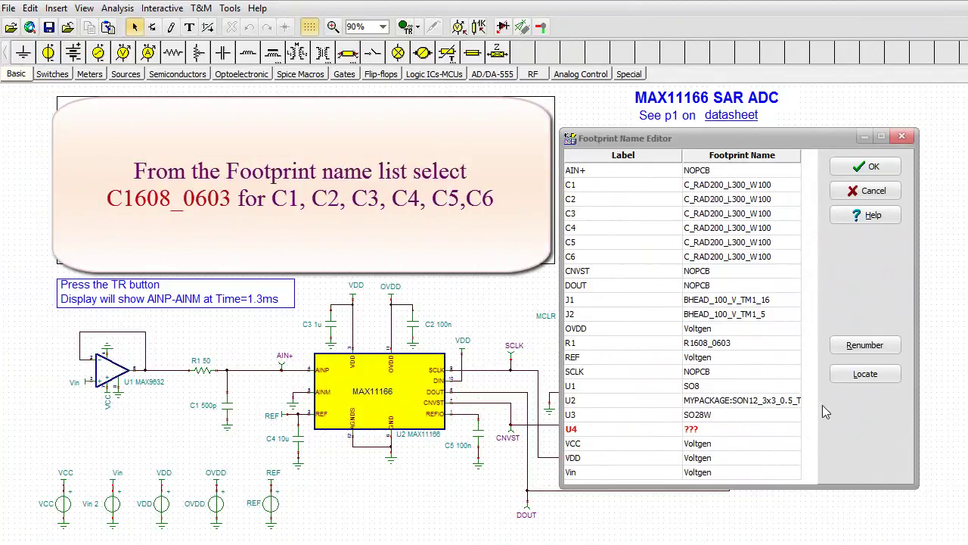
Step: Choose C1608_0603 in the capacitors' Footprint Name dropdowns, starting with C1 and C2
click(791, 186)
click(791, 186)
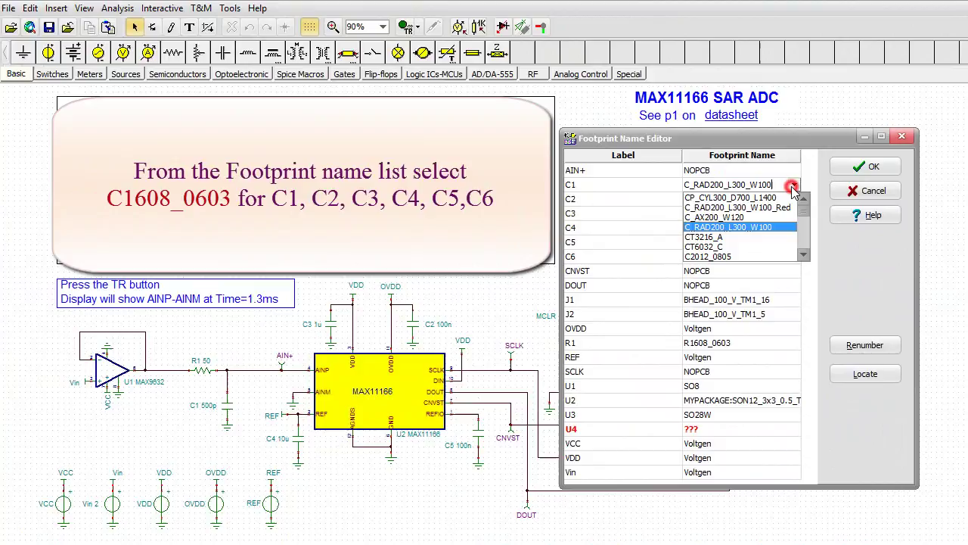
click(803, 256)
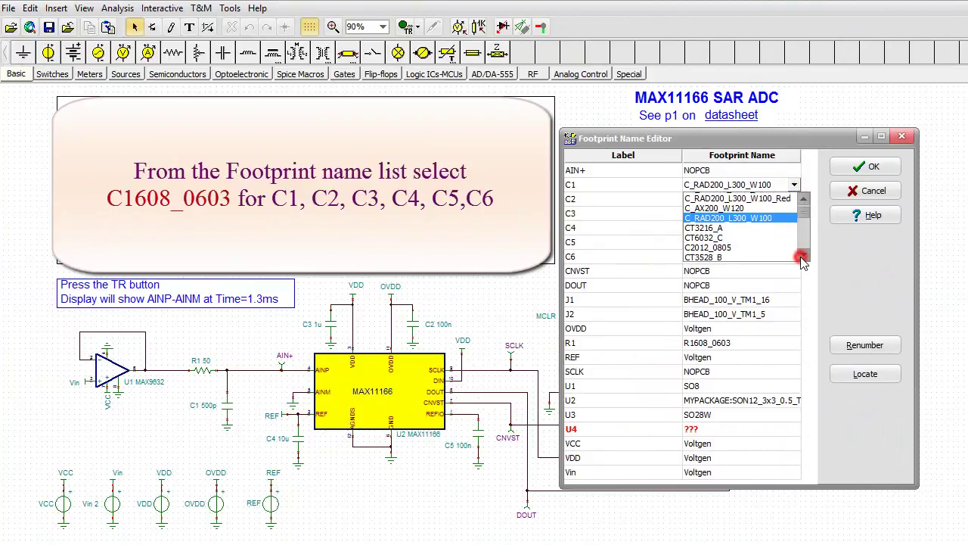
click(803, 257)
click(803, 257)
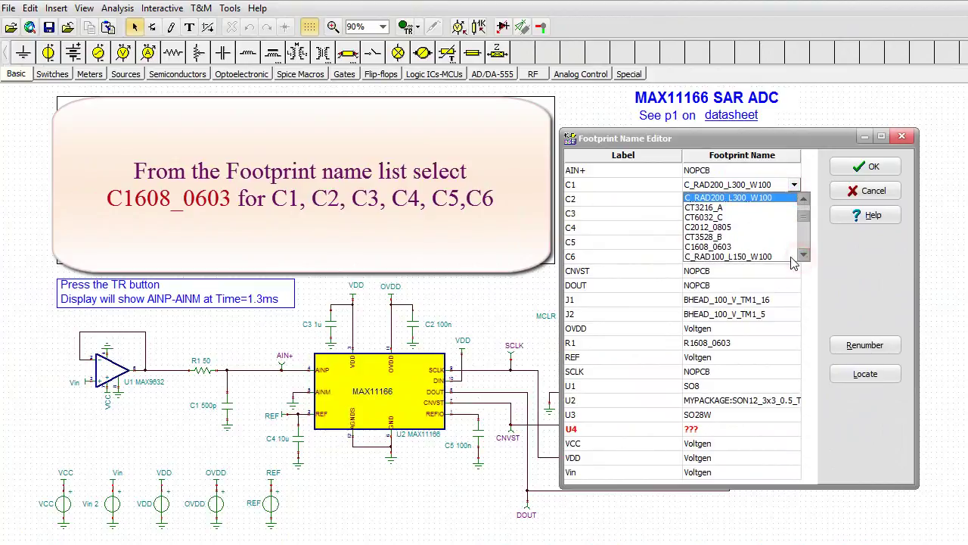
click(724, 248)
click(791, 201)
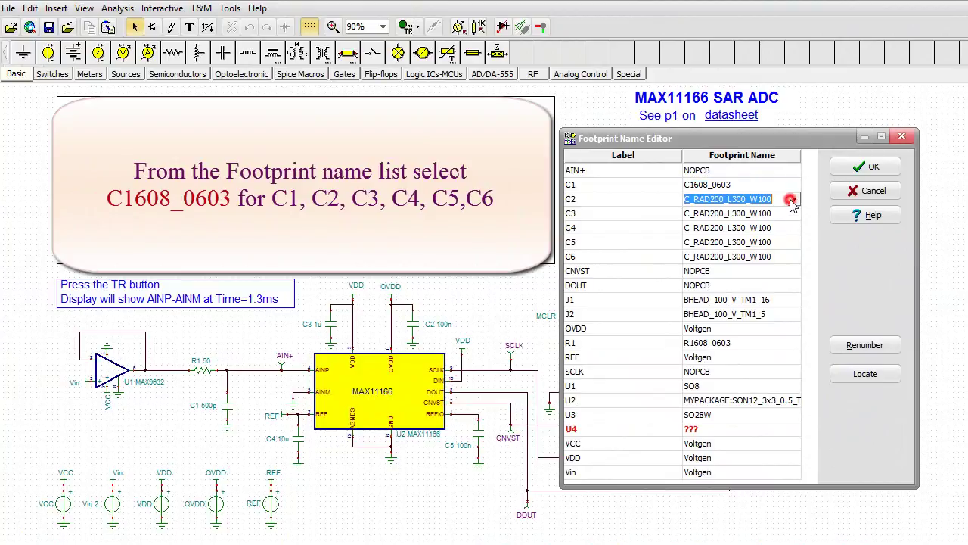
click(793, 199)
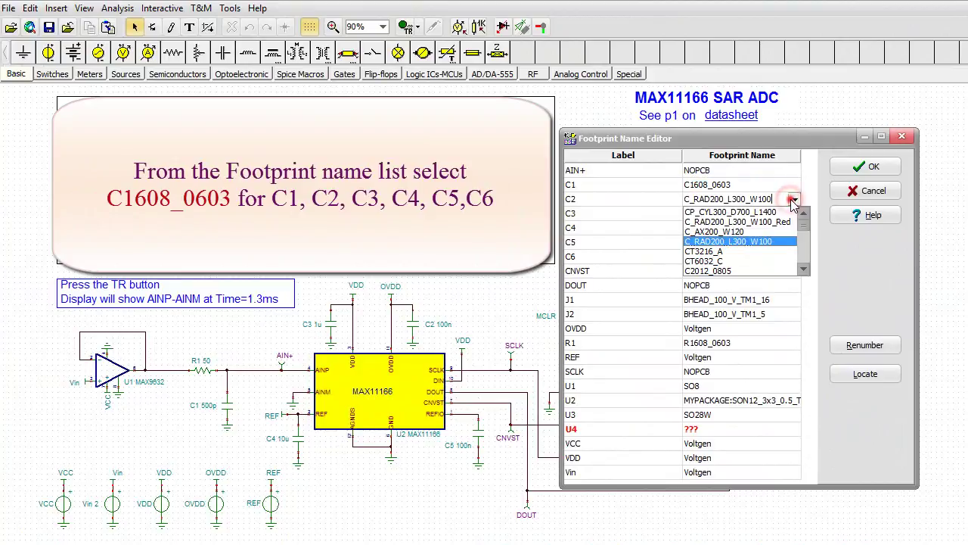
click(804, 271)
click(804, 271)
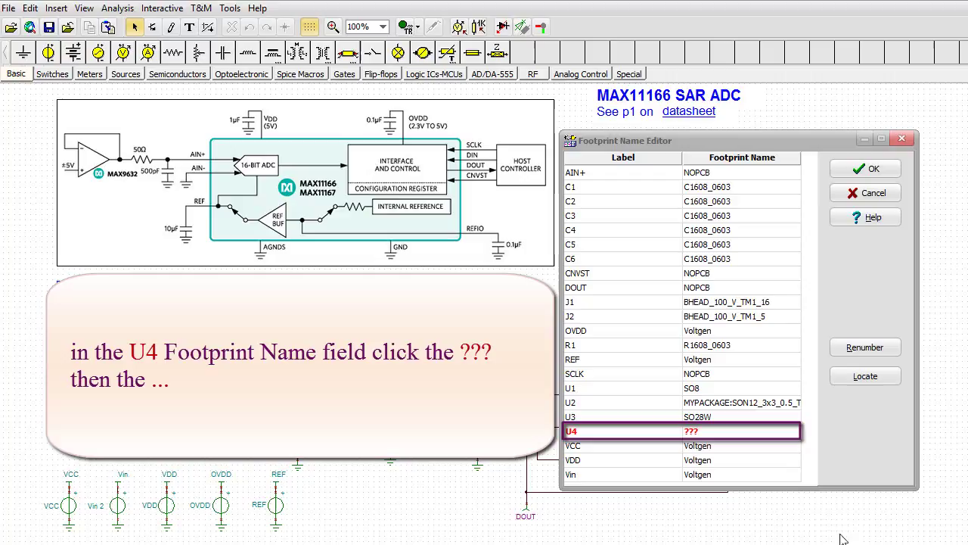
Step: Give U4 the LCD16X1 footprint, picked from the full component list in PCB information
click(756, 431)
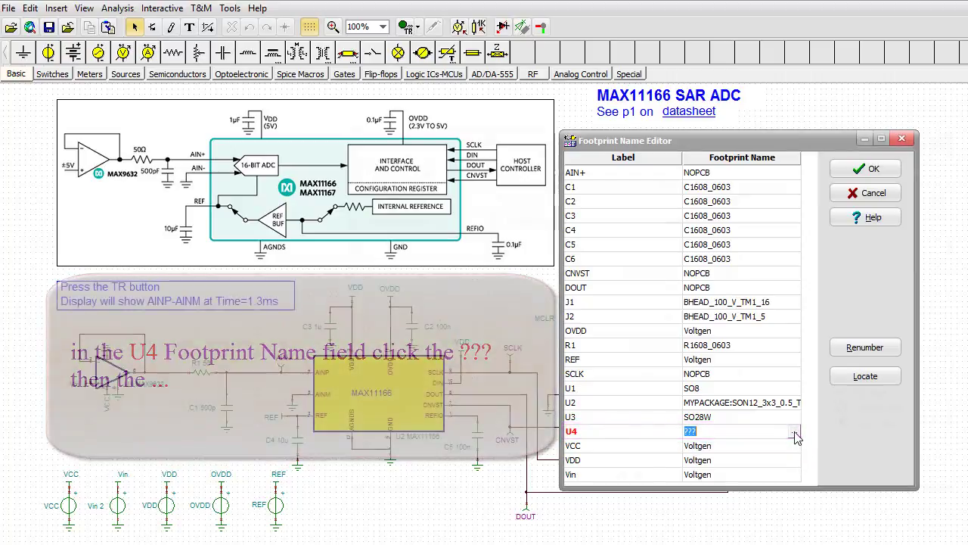
click(794, 431)
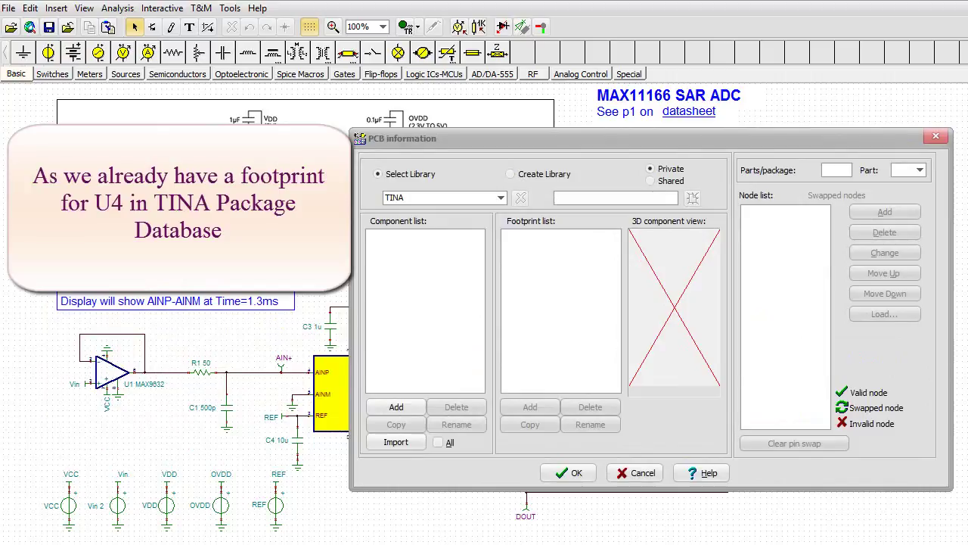
click(440, 444)
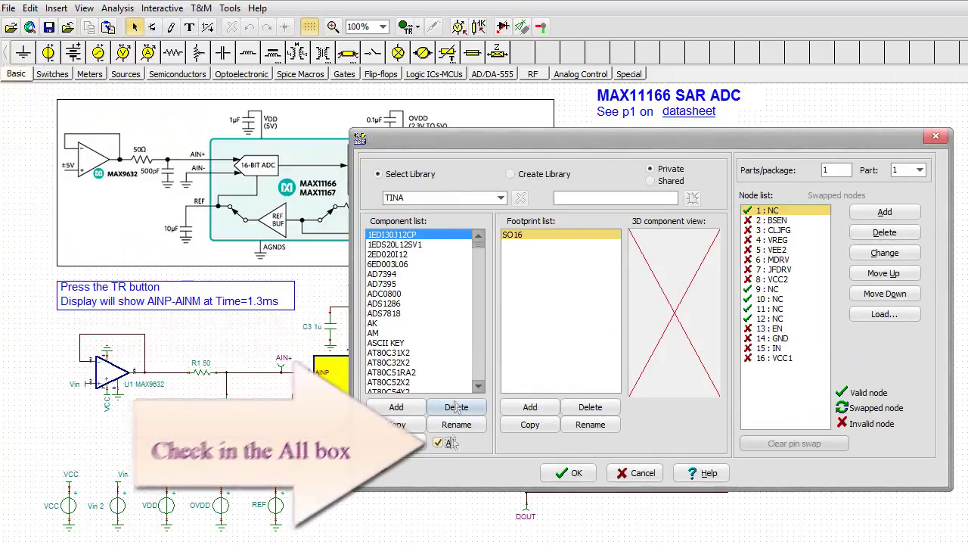
drag(482, 252, 480, 292)
click(401, 275)
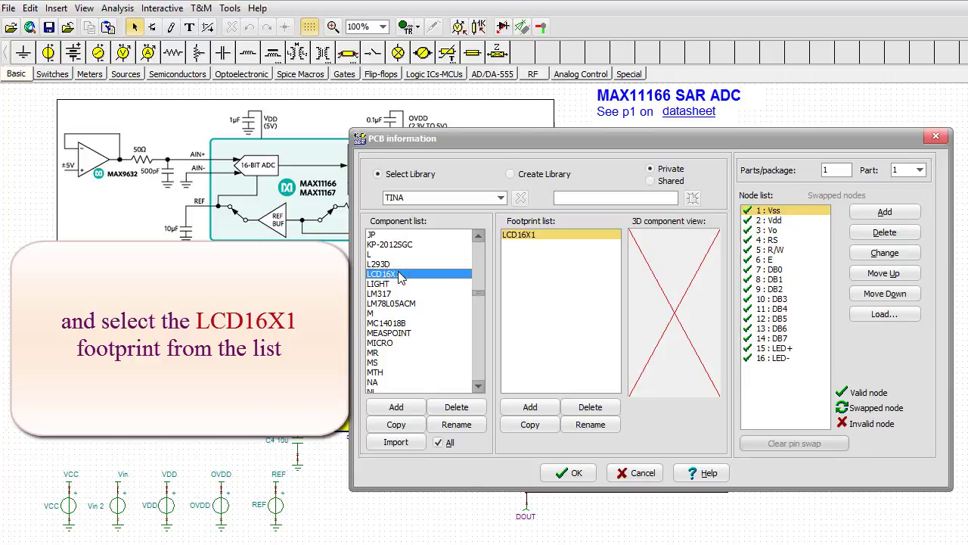
click(573, 472)
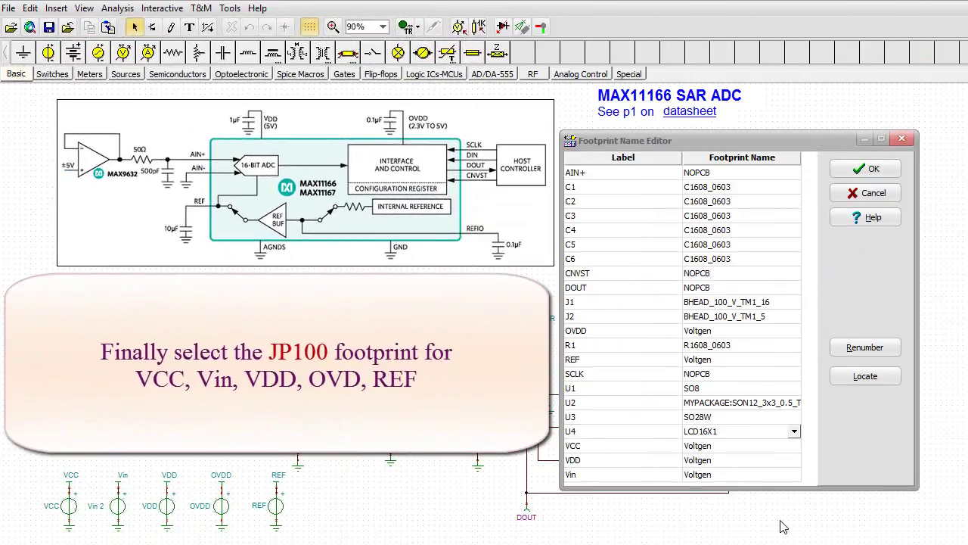
Step: Set the voltage source footprints such as OVDD to JP100 and accept the editor
click(795, 333)
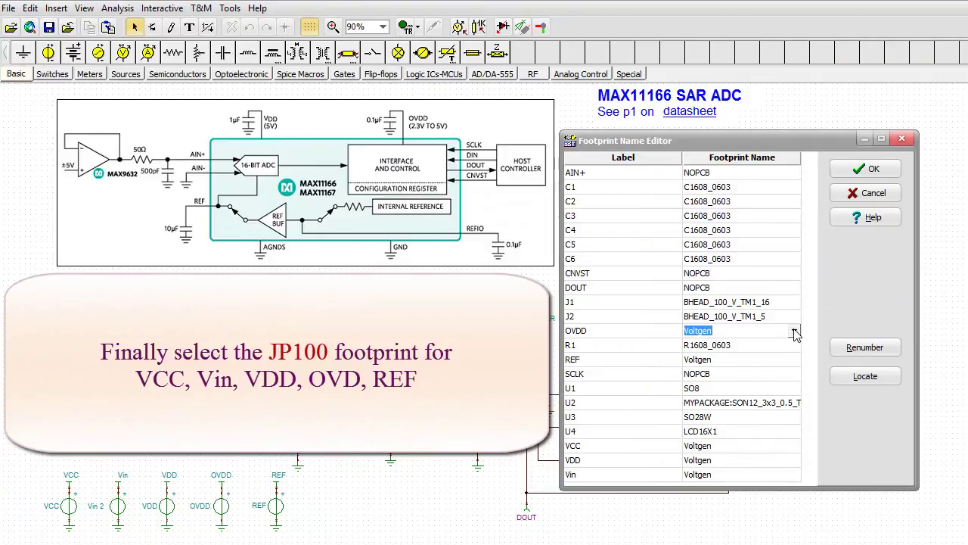
click(796, 333)
click(785, 353)
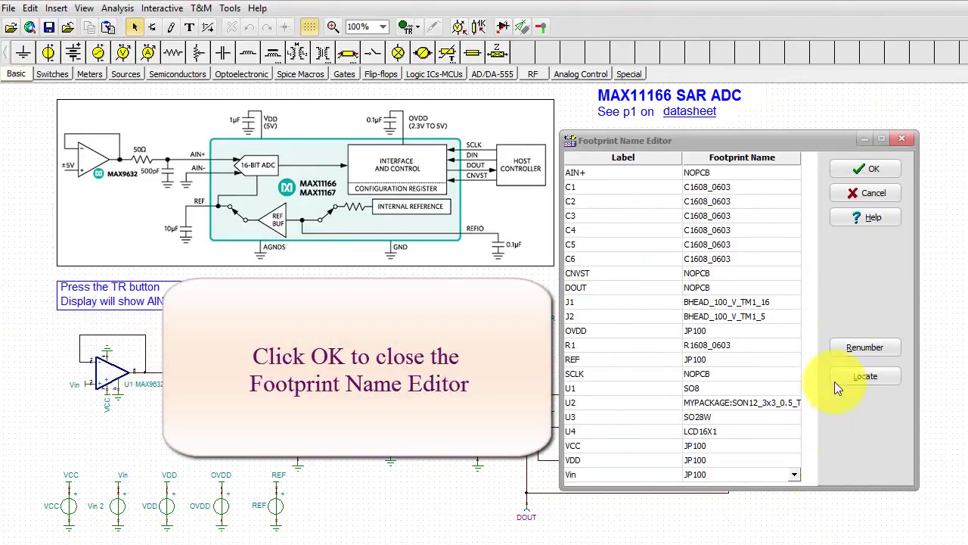
click(866, 168)
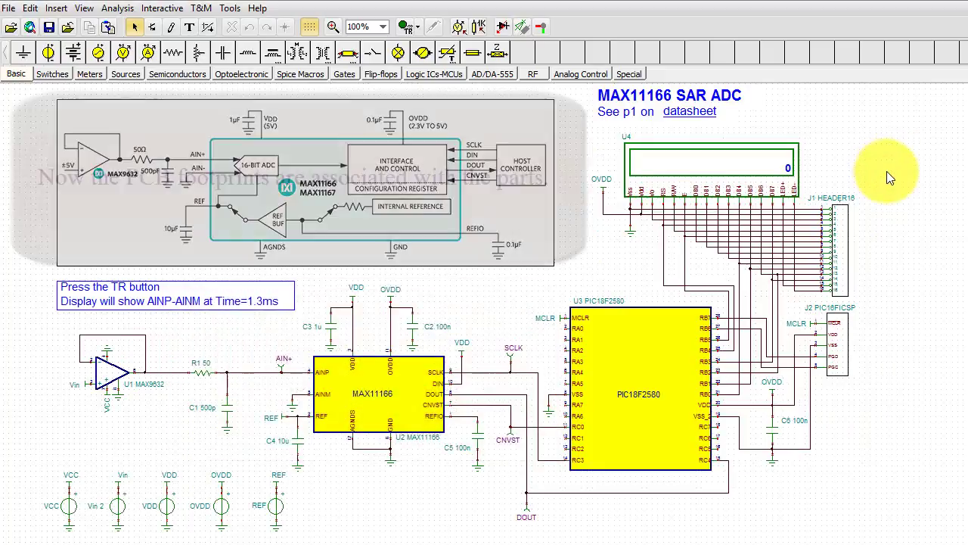
Step: Launch PCB Designer from the toolbar to show the new PCB Design settings
click(933, 199)
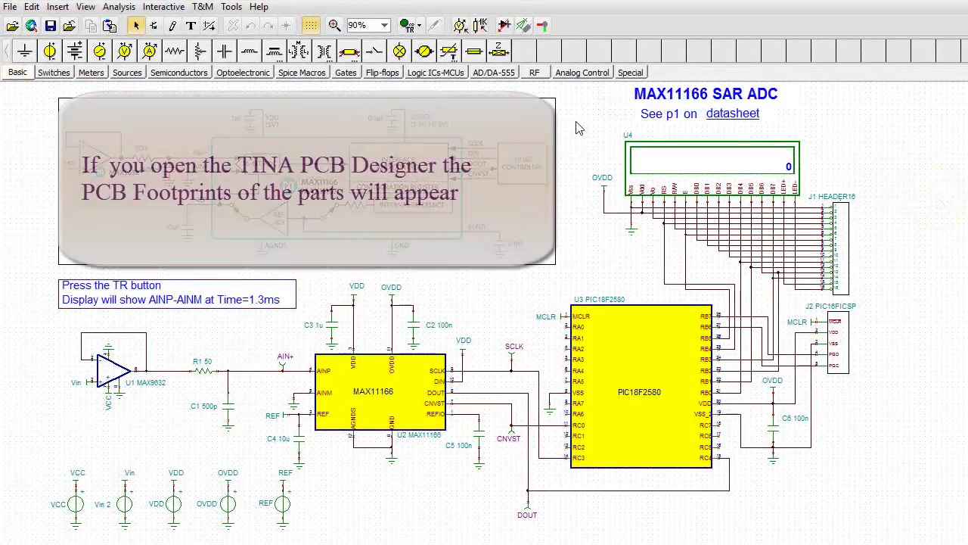
click(576, 128)
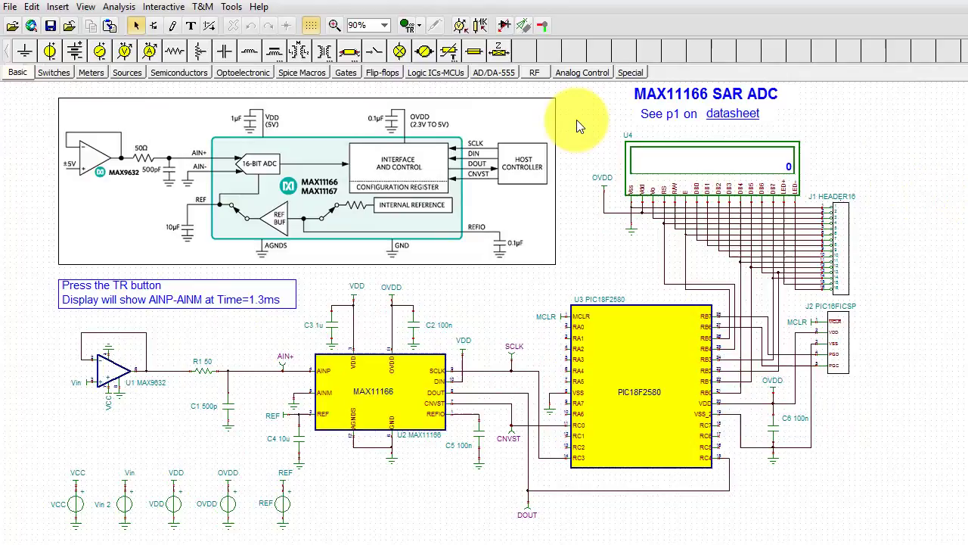
click(541, 25)
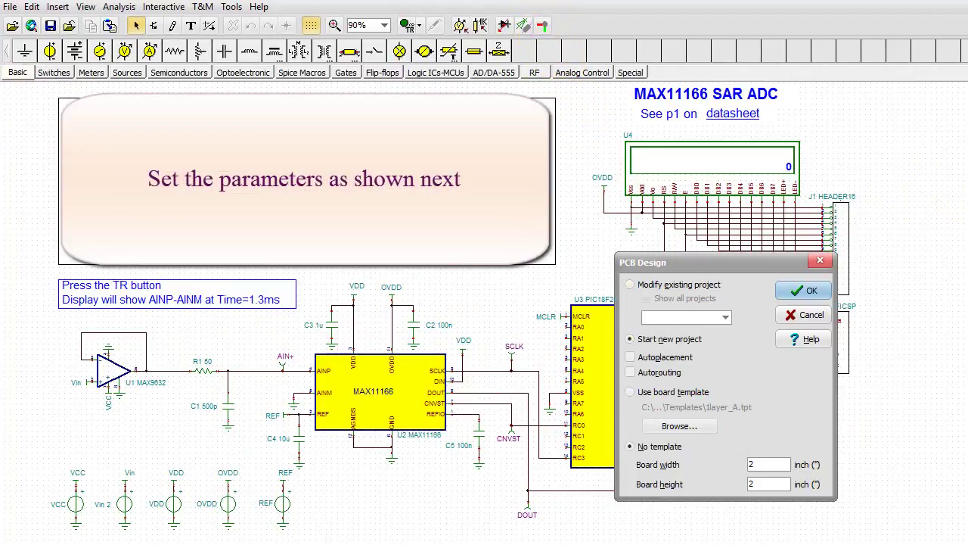
Step: Enable Autoplacement, set the board to 4.5 × 2.3 inches, and create the PCB project
click(630, 357)
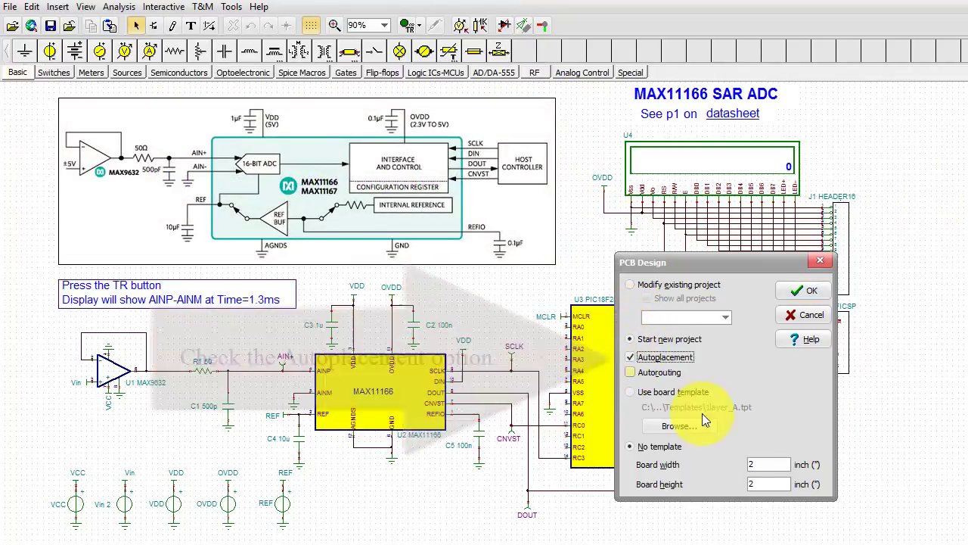
click(761, 464)
double_click(762, 464)
text(4)
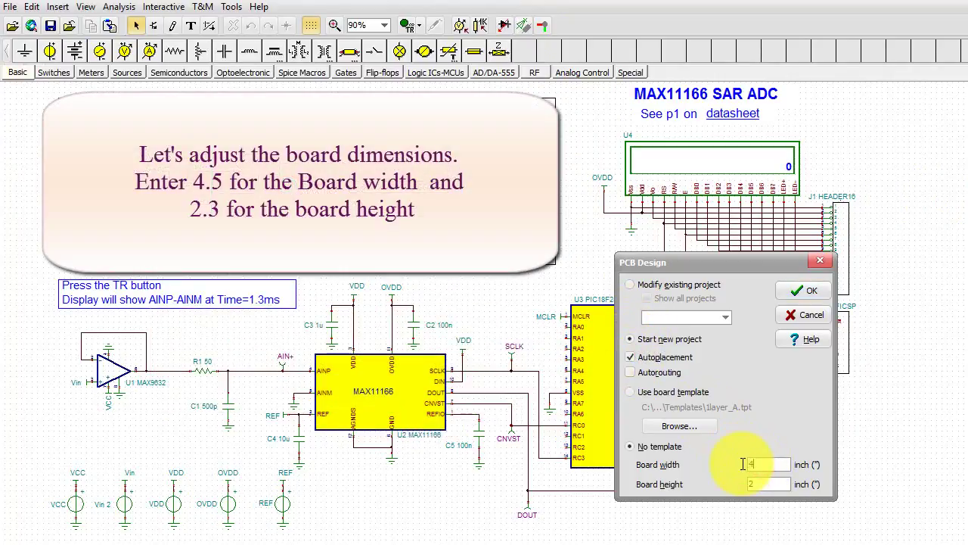
text(.5)
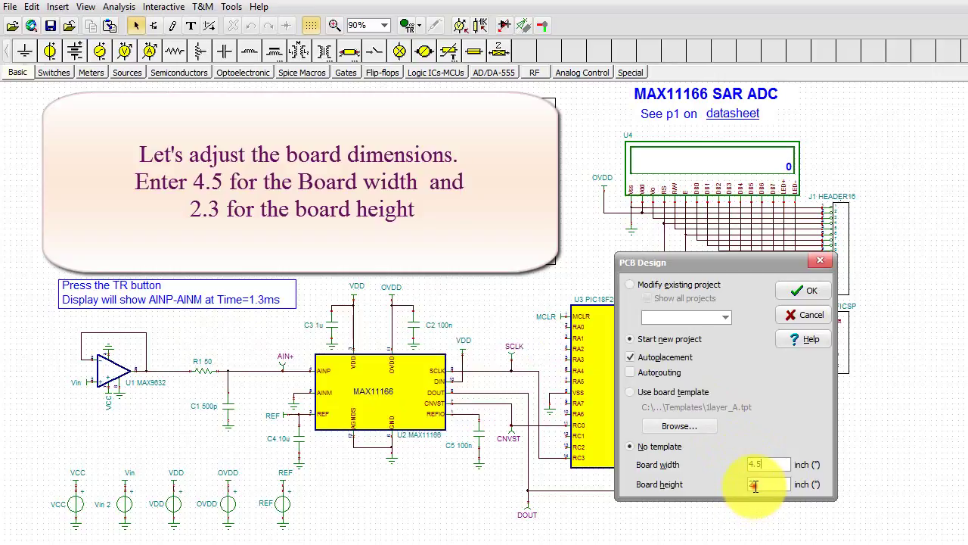
double_click(754, 484)
text(2.3)
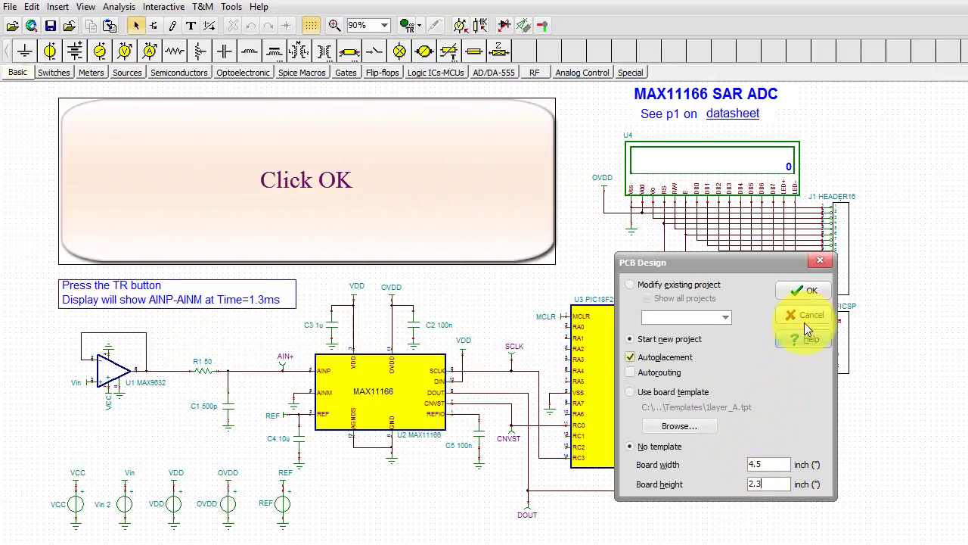
click(809, 294)
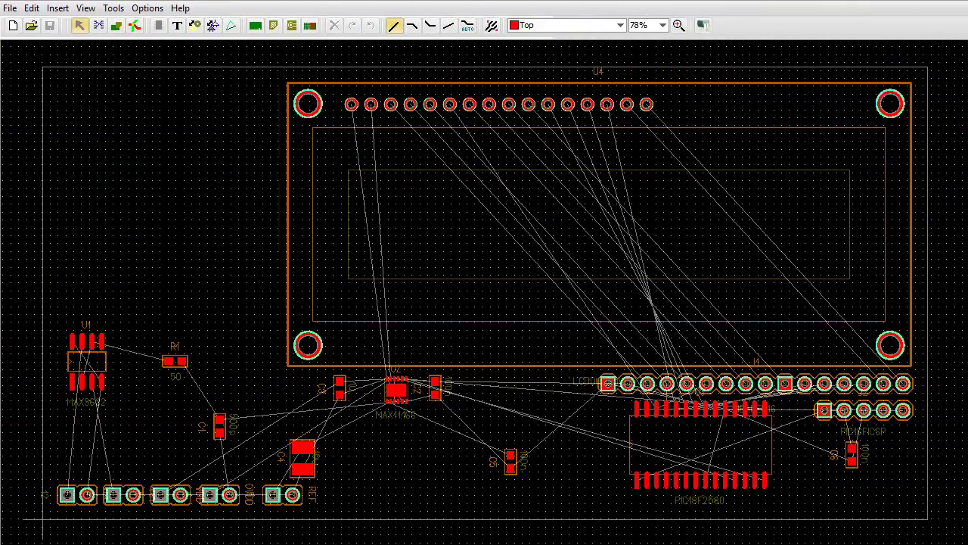